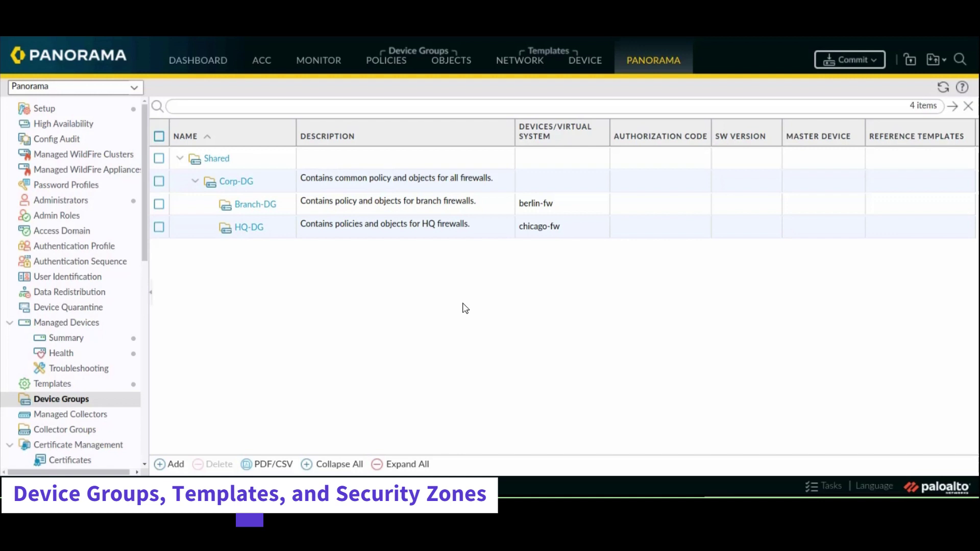
# Go to the Policies area showing the Security pre-rules for Corp-DG
pyautogui.click(392, 67)
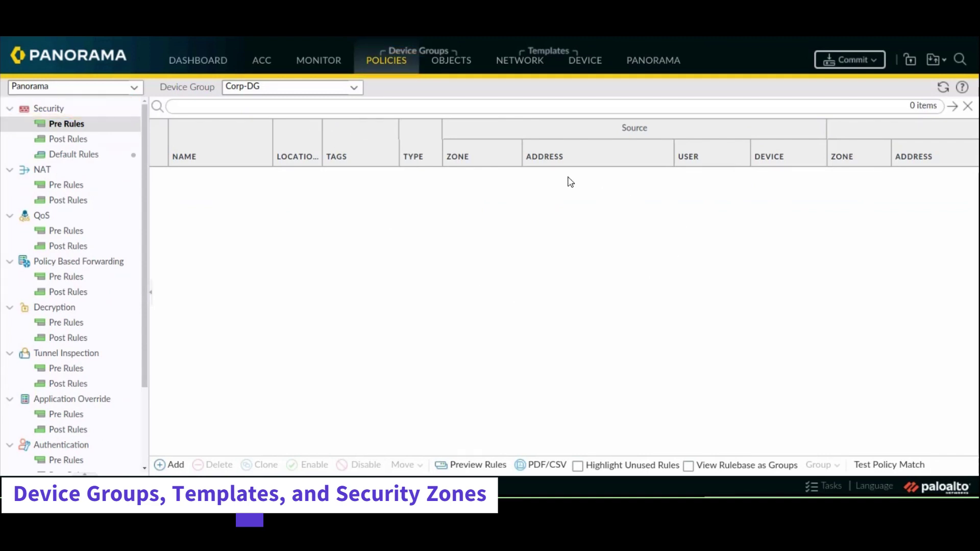
# Show the Security pre-rules list and keep Corp-DG selected as the device group
pyautogui.click(73, 126)
pyautogui.click(354, 89)
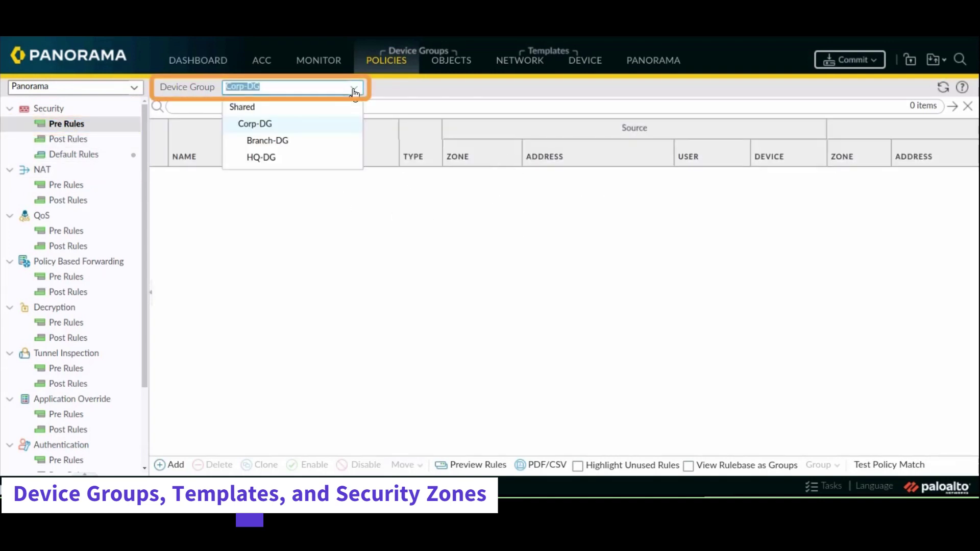
pyautogui.click(288, 125)
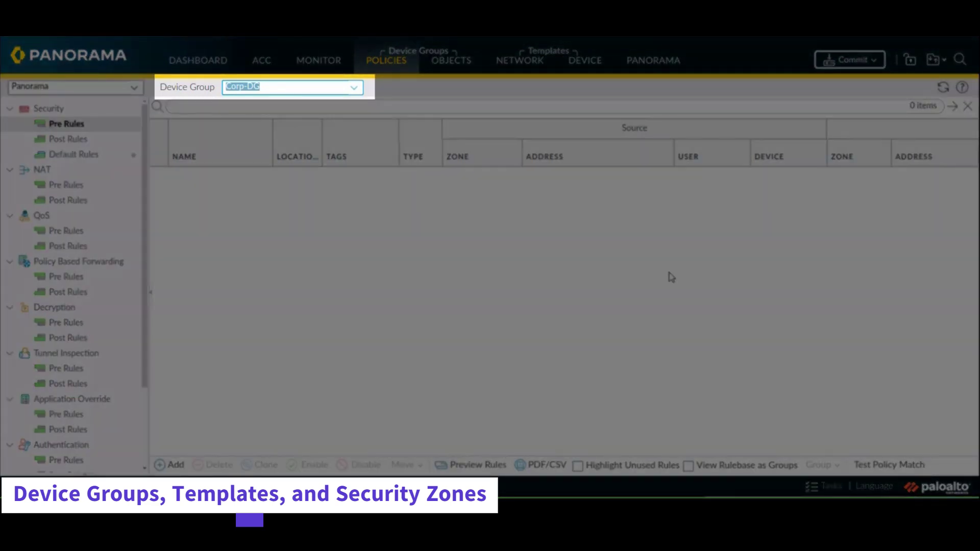
pyautogui.click(352, 90)
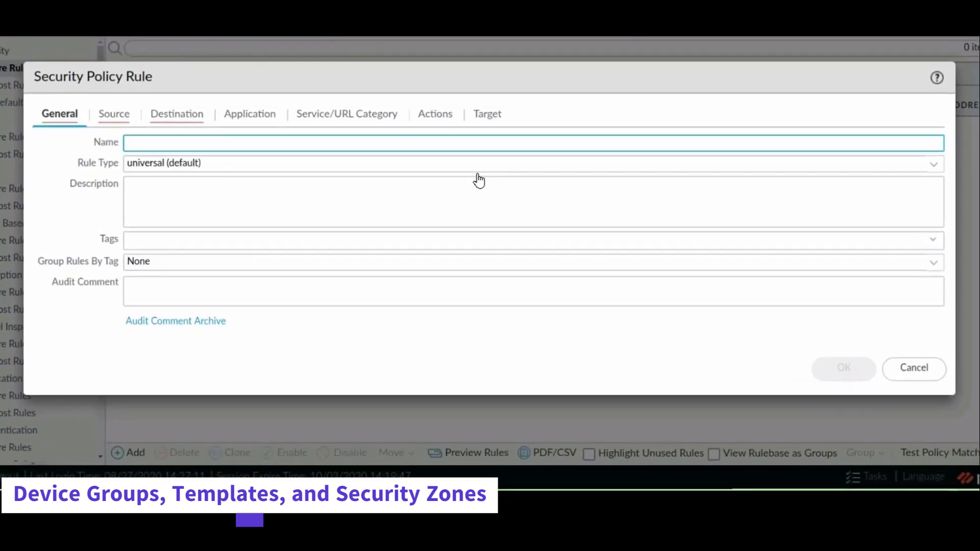
pyautogui.write('Block Bad')
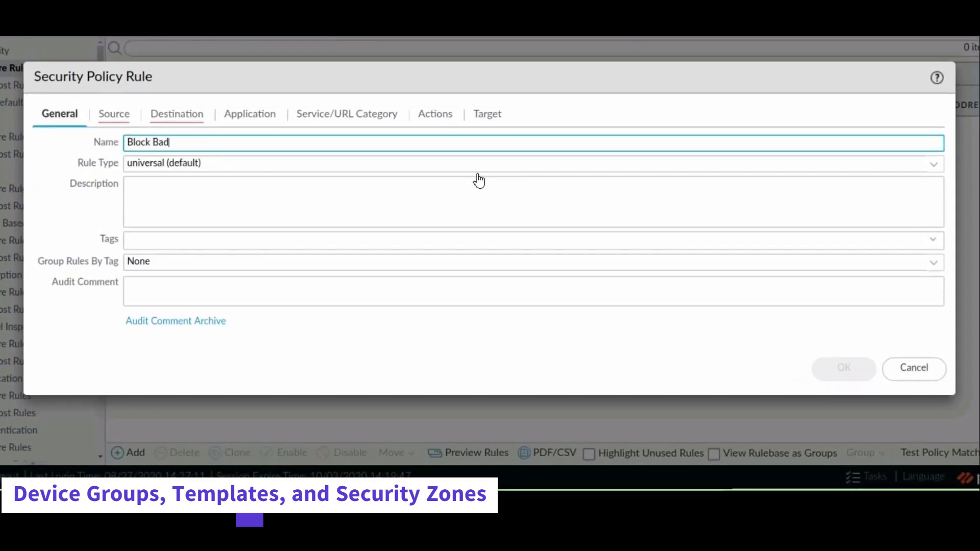
pyautogui.write(' Ip')
# Name the rule, then find the Source zone row empty and remove it
pyautogui.press('BackSpace')
pyautogui.write('P ad')
pyautogui.write('dresses')
pyautogui.click(113, 113)
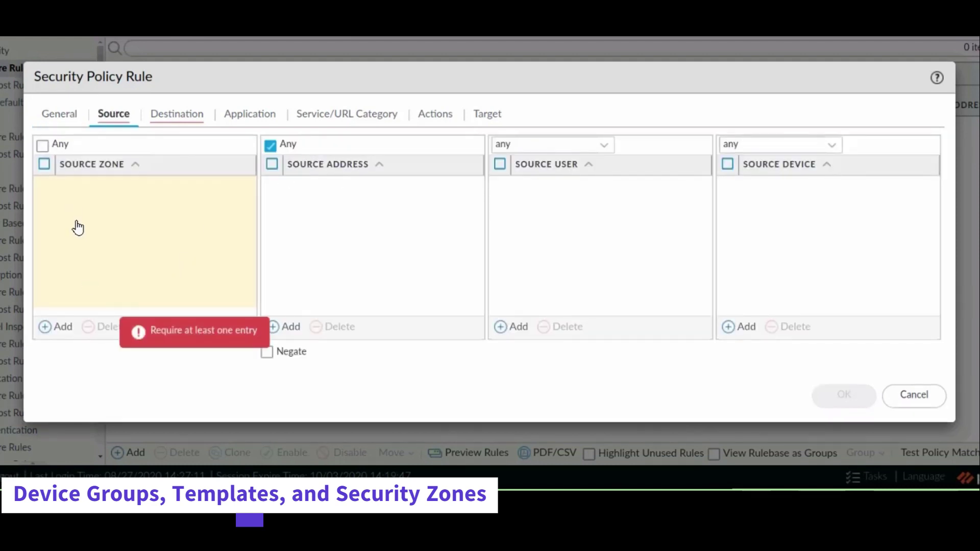
pyautogui.click(67, 326)
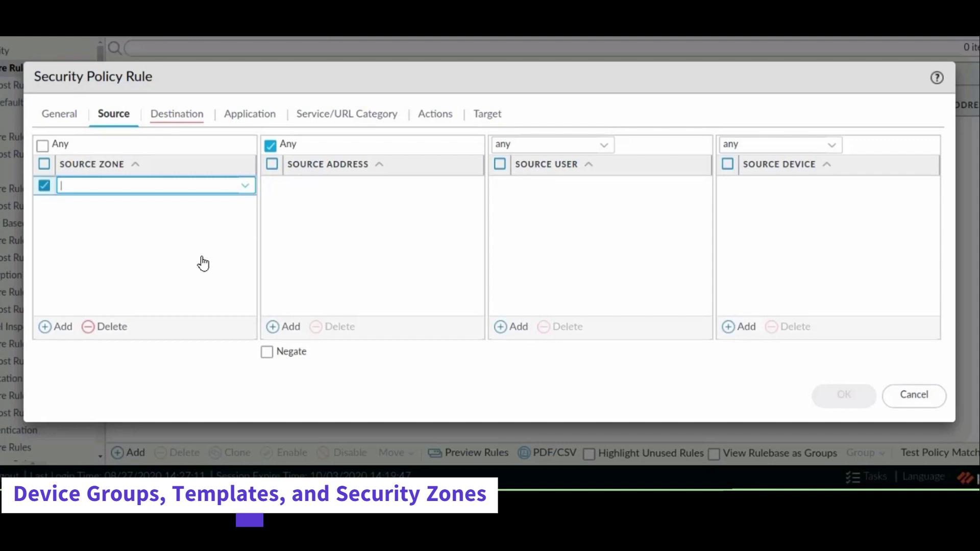
pyautogui.click(146, 273)
# Find no Destination zones either and cancel the draft Block Bad IP addresses rule
pyautogui.click(184, 115)
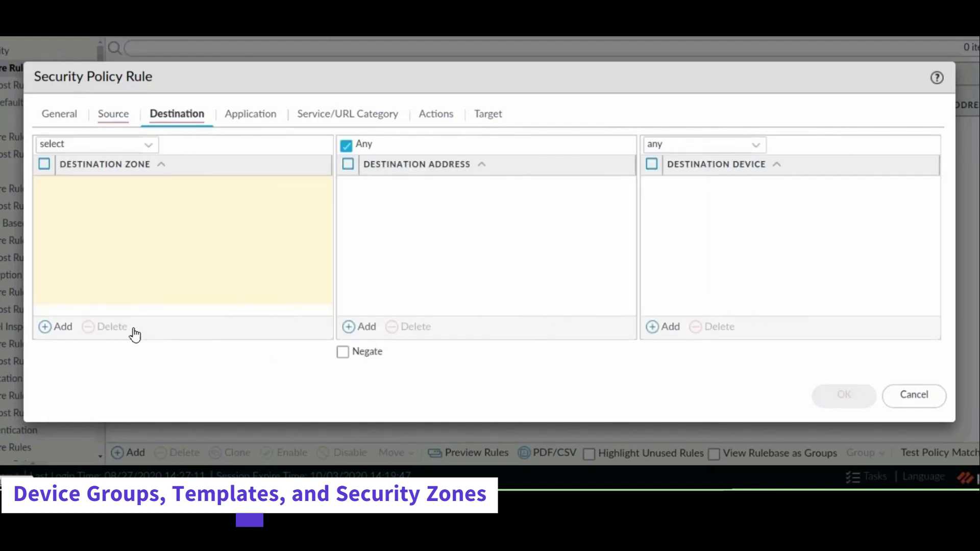
pyautogui.click(62, 326)
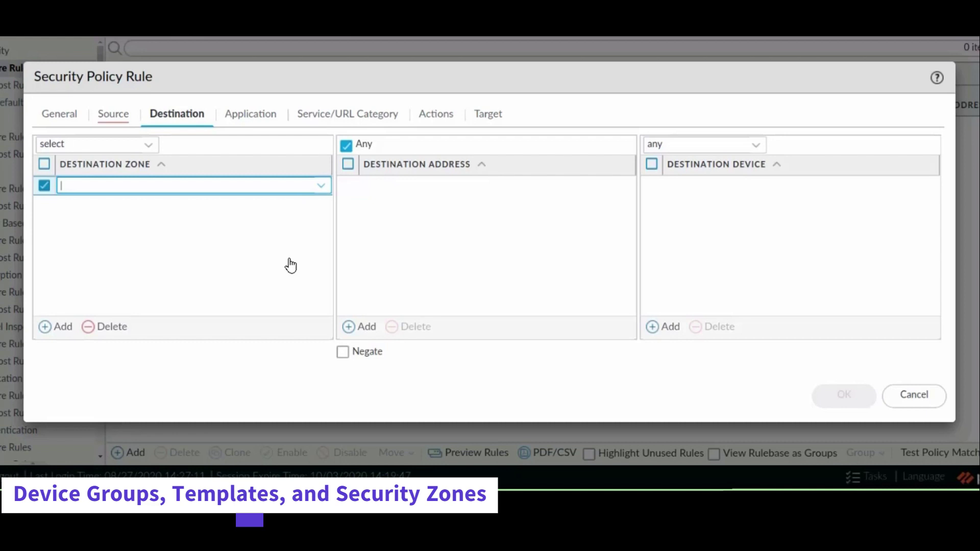
pyautogui.click(911, 400)
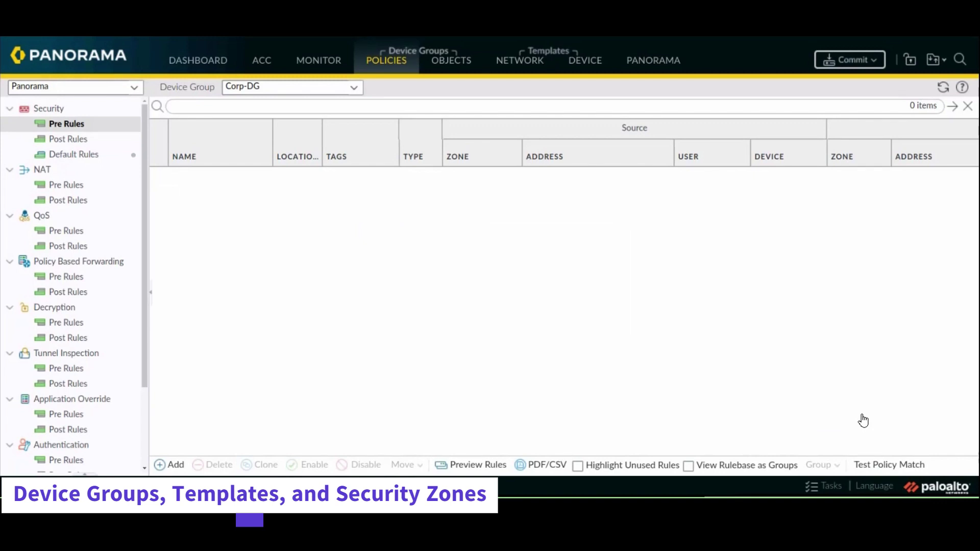
# Edit the Corp-DG device group under Panorama > Device Groups and start a reference template entry
pyautogui.click(657, 70)
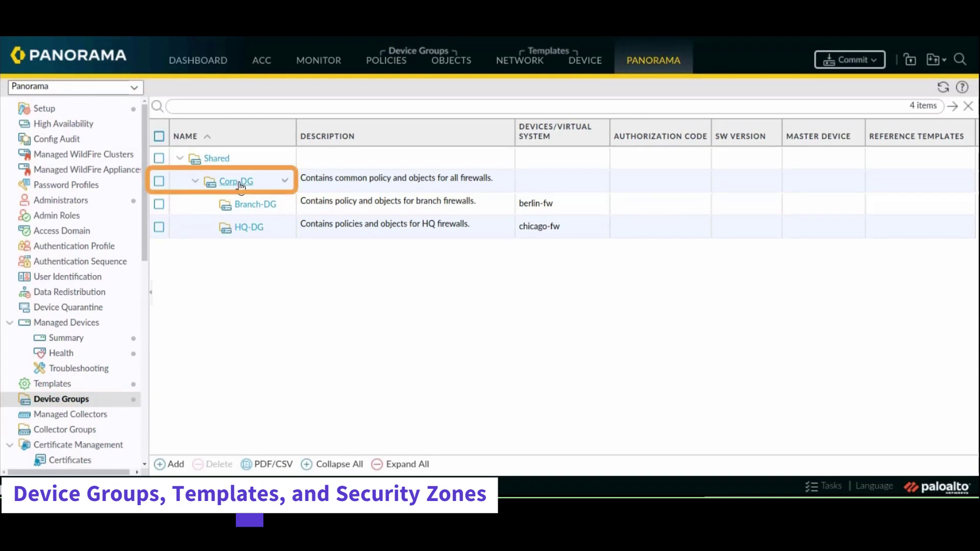
pyautogui.click(240, 186)
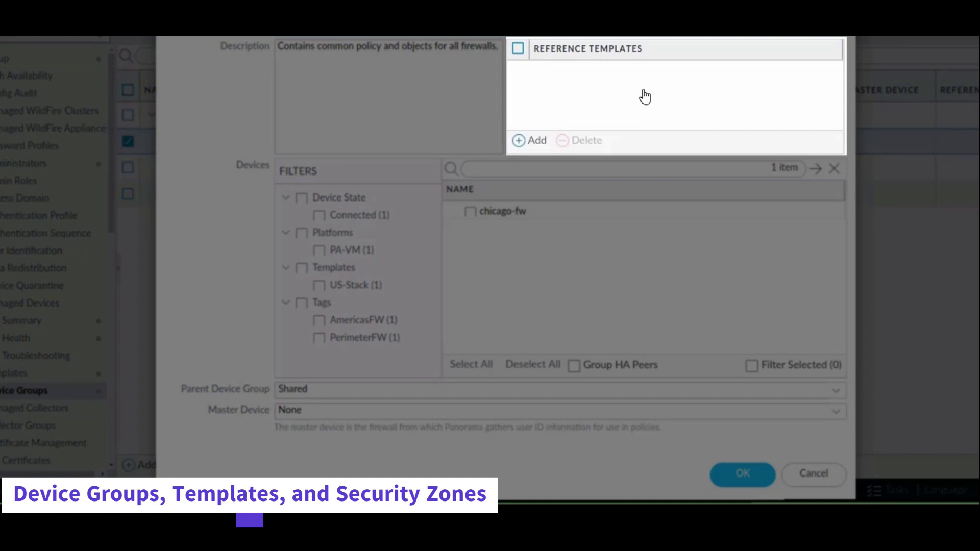
pyautogui.click(520, 141)
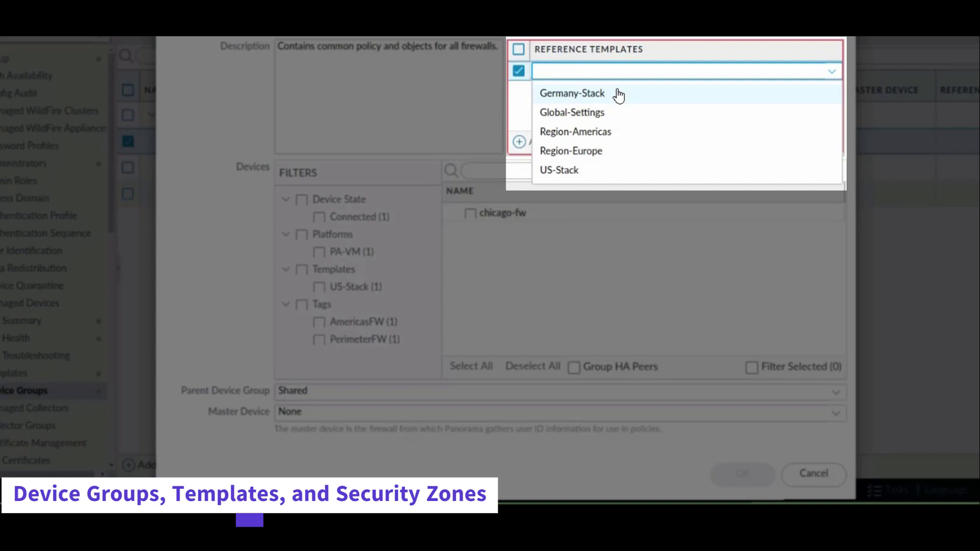
# Choose Global-Settings as Corp-DG's reference template and save the device group
pyautogui.click(603, 113)
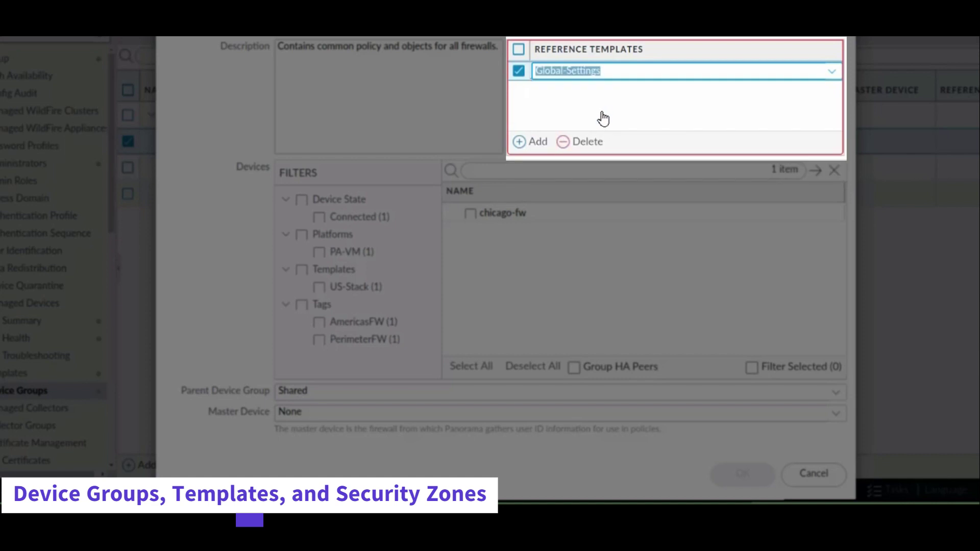
pyautogui.click(575, 125)
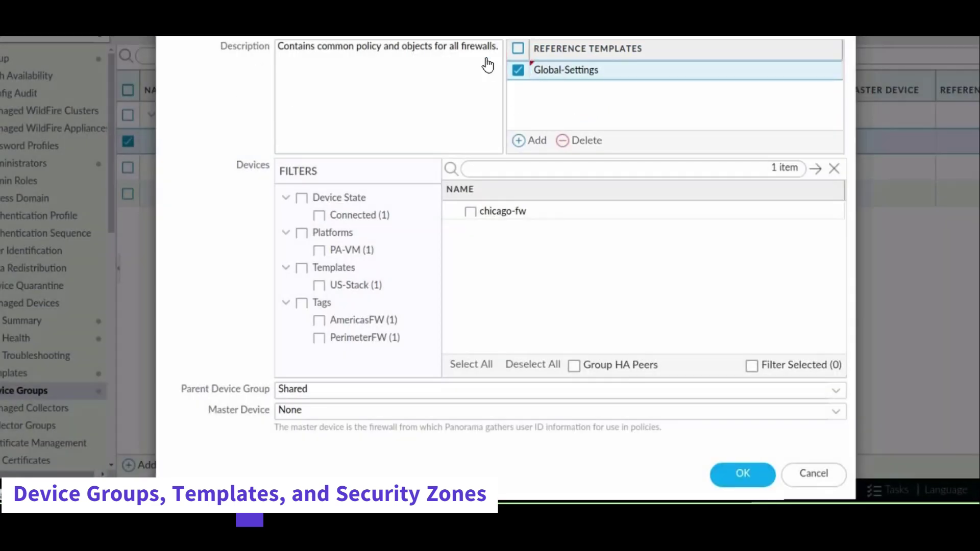
pyautogui.click(743, 474)
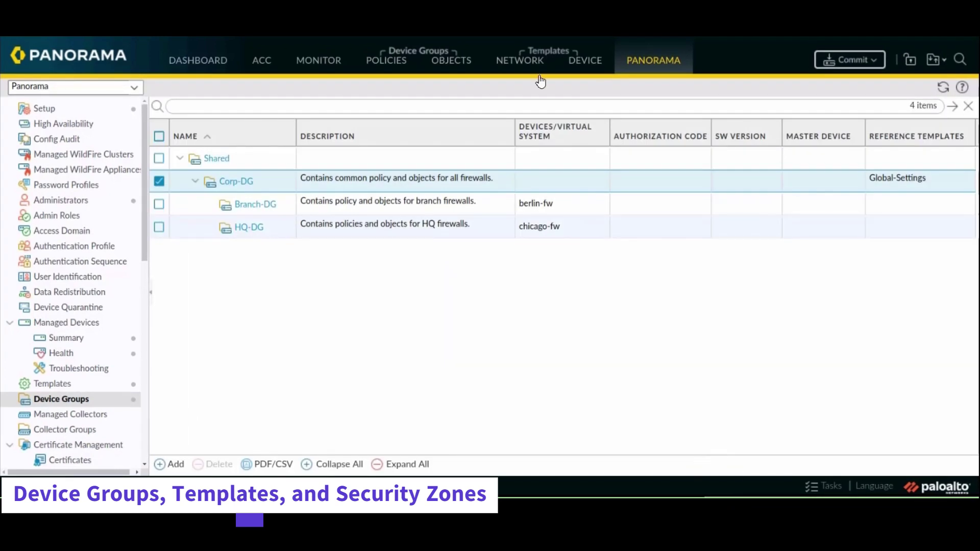
# Draft a new 'Block Bad IP' pre-rule whose Source zone list now offers Extranet, Internet and Users_Net
pyautogui.click(387, 62)
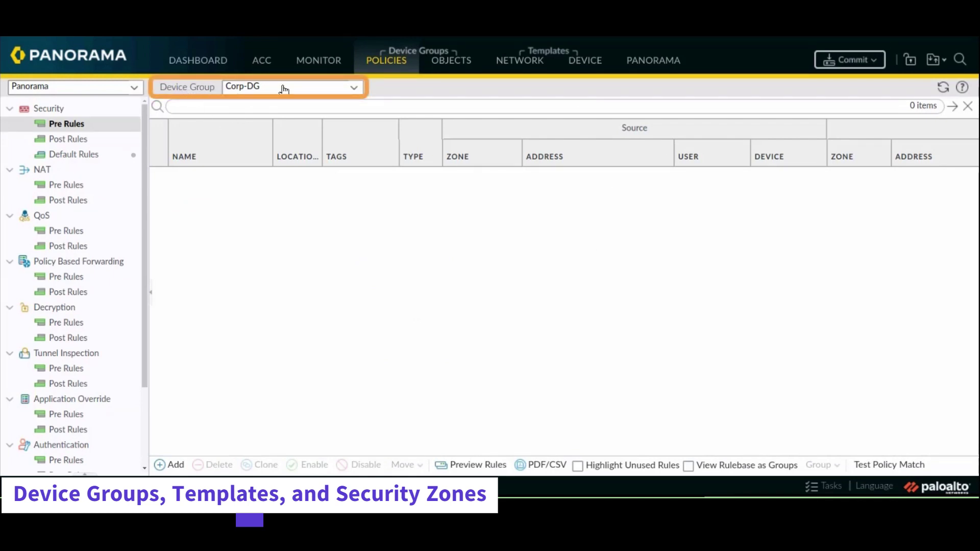
pyautogui.click(171, 464)
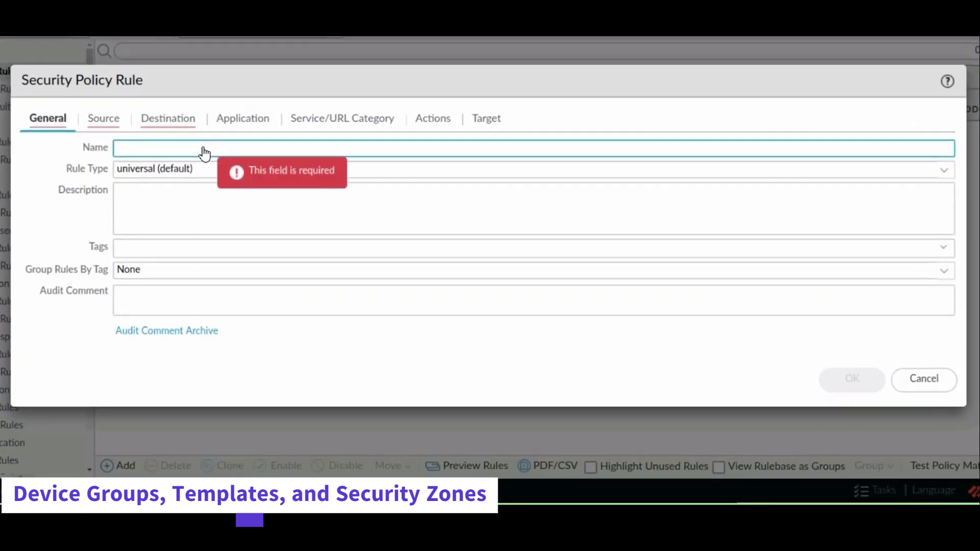
pyautogui.write('Bloc')
pyautogui.write('k Bad IP')
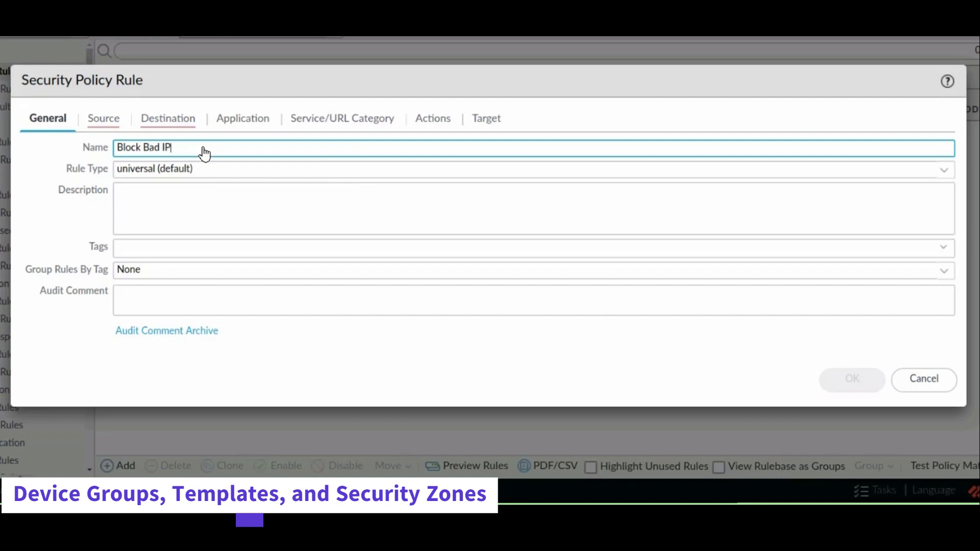
pyautogui.write('s')
pyautogui.click(97, 117)
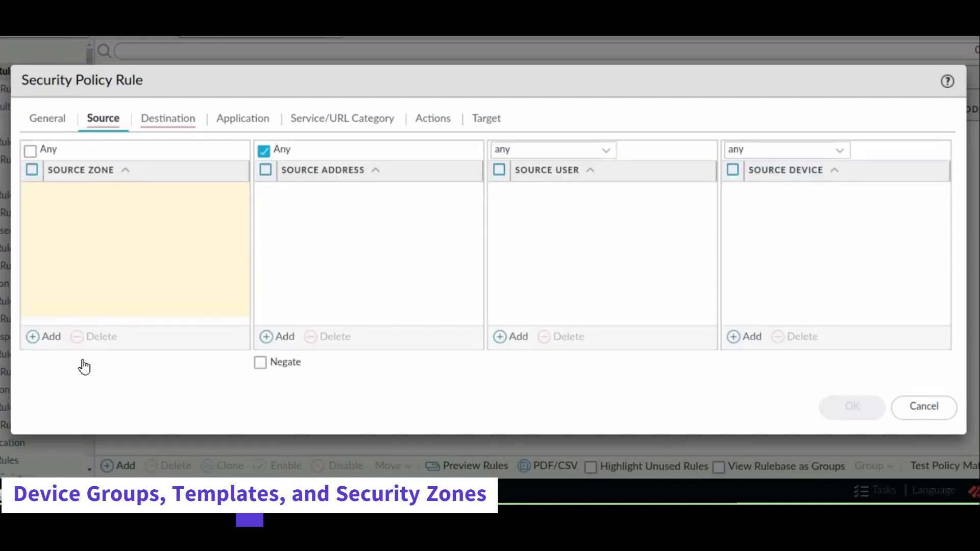
pyautogui.click(161, 297)
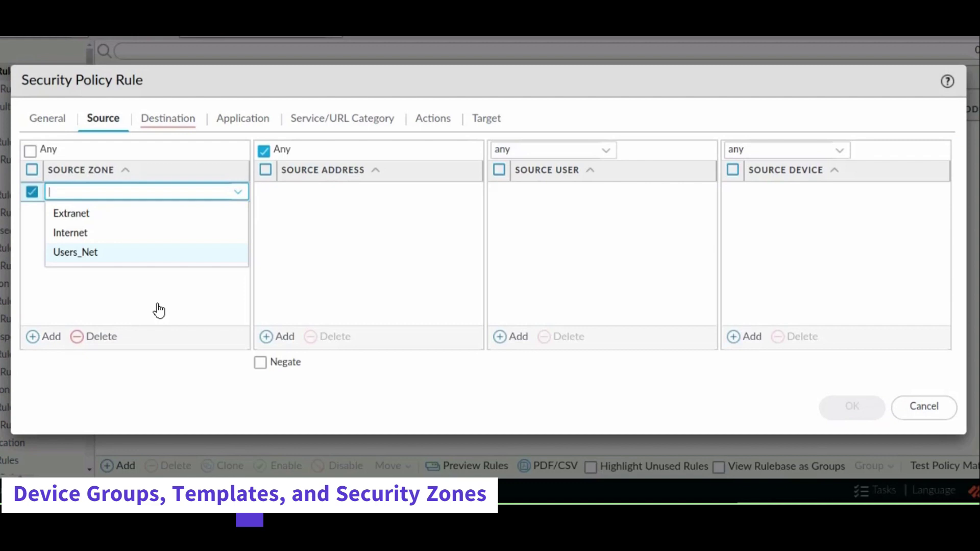